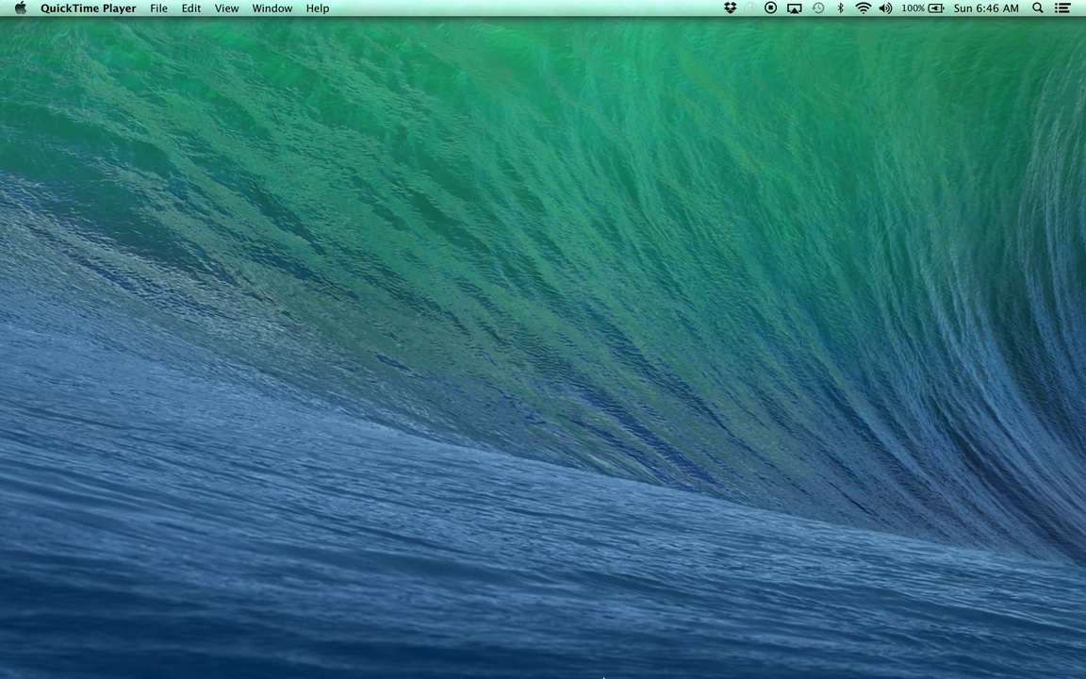
Step: Launch Focusrite Control from the Dock
mouse_move(588, 668)
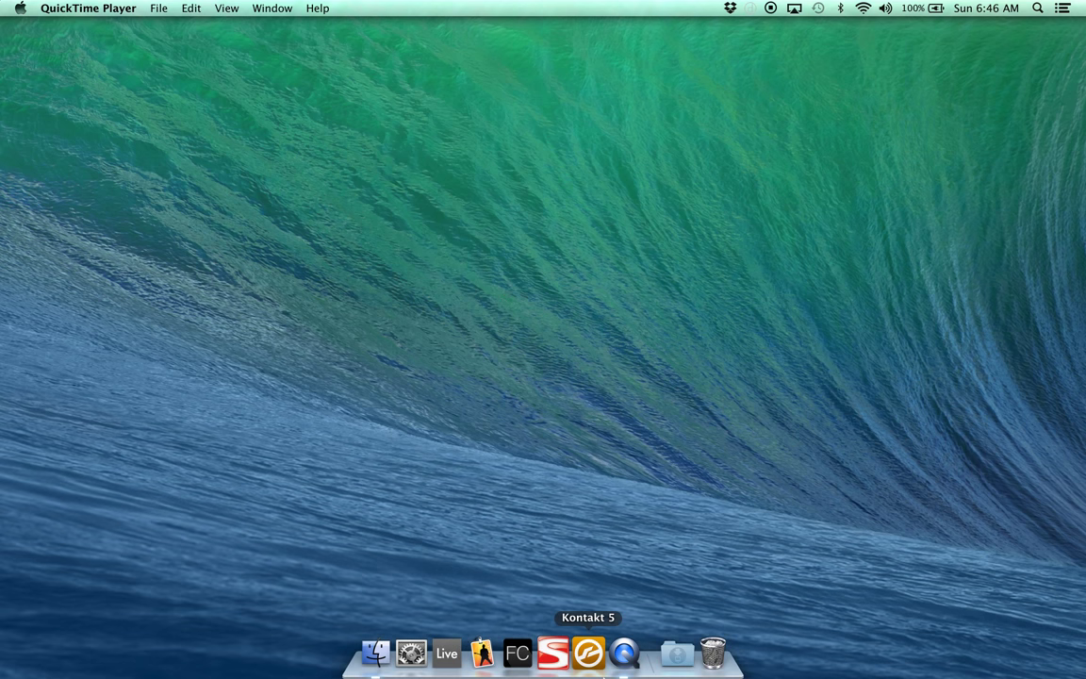
click(516, 653)
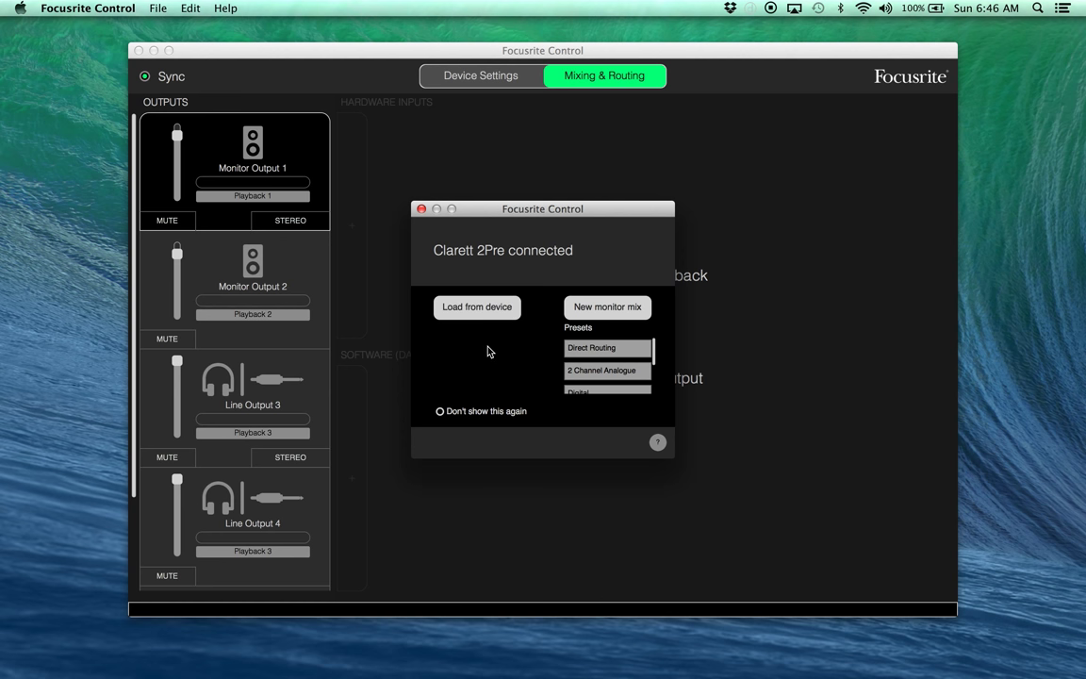
Step: Load the Clarett 2Pre's stored mix and confirm the device's sample rate is 48 kHz
click(478, 311)
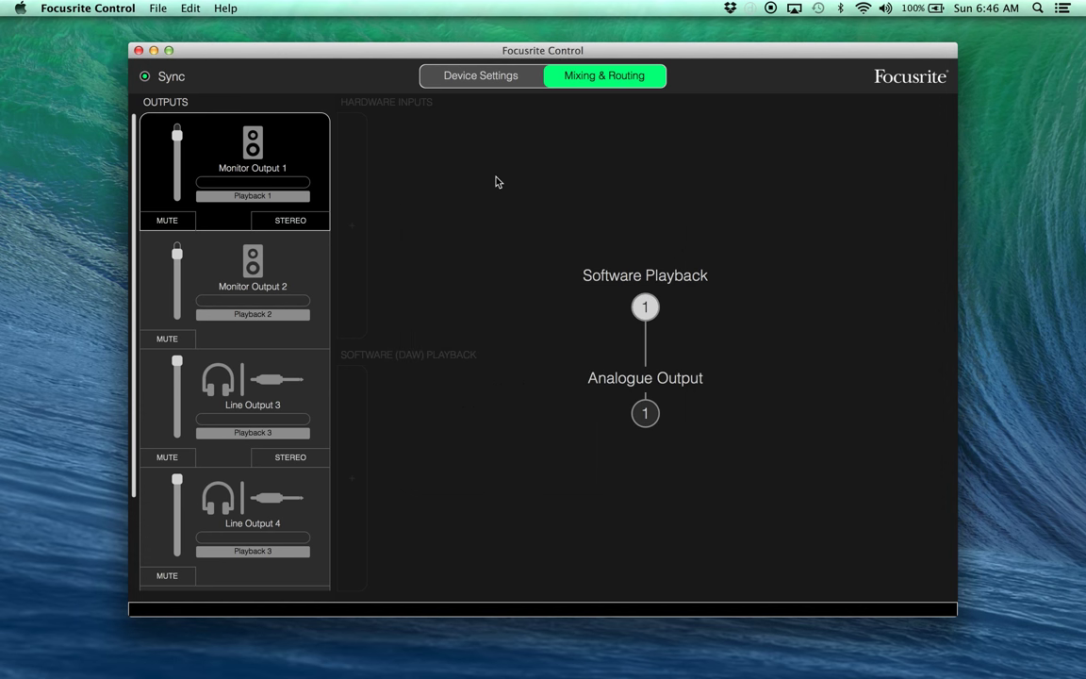
click(495, 78)
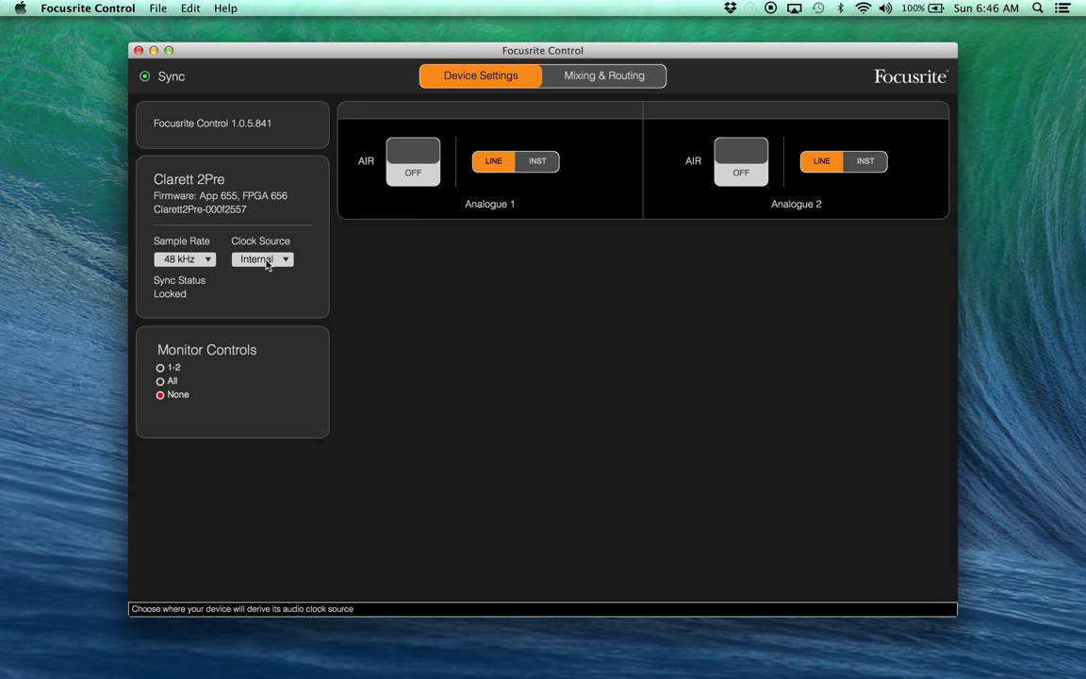
click(596, 81)
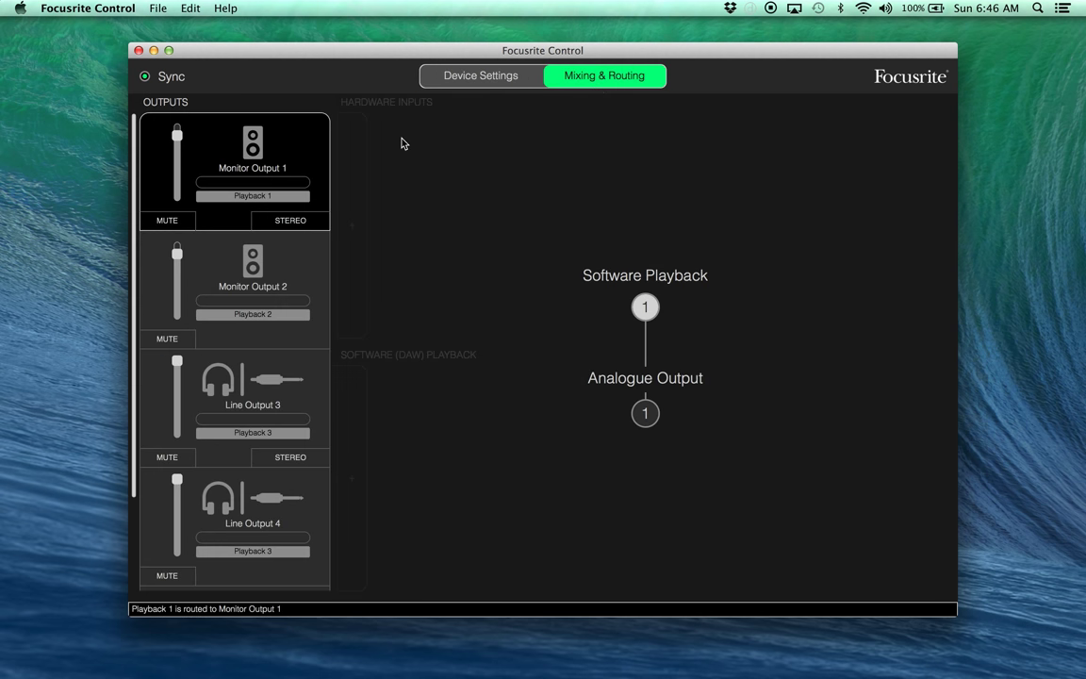
Step: Review the mixes for Monitor Output 2, Line Outputs 3 and 4, then back to Monitor Output 1
click(300, 282)
click(300, 396)
click(304, 518)
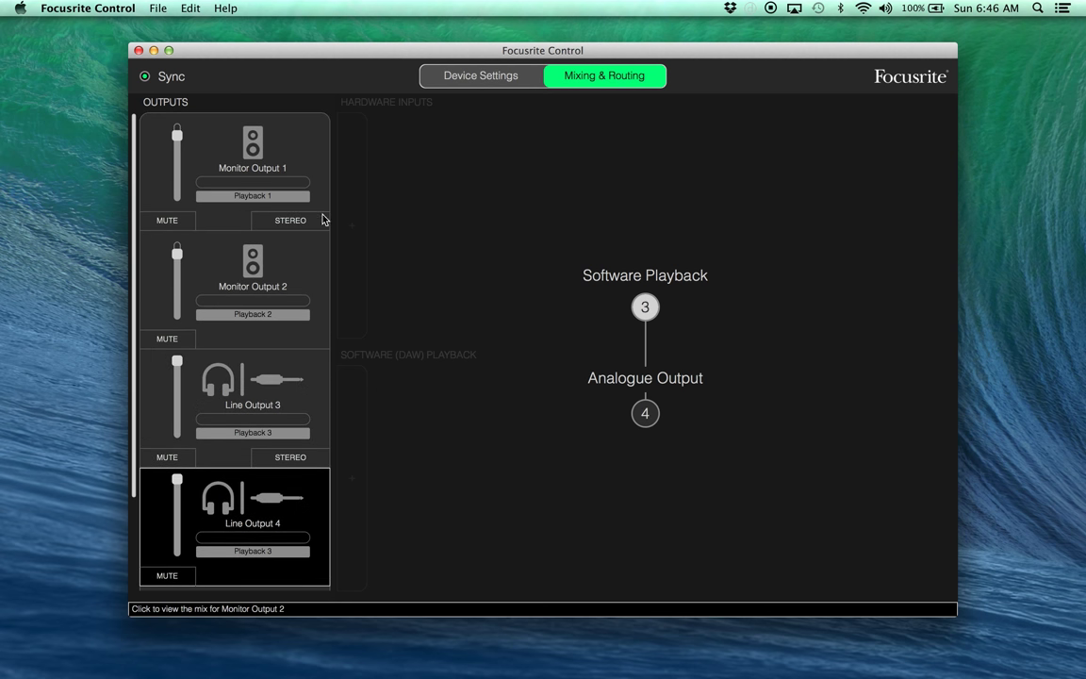
click(283, 124)
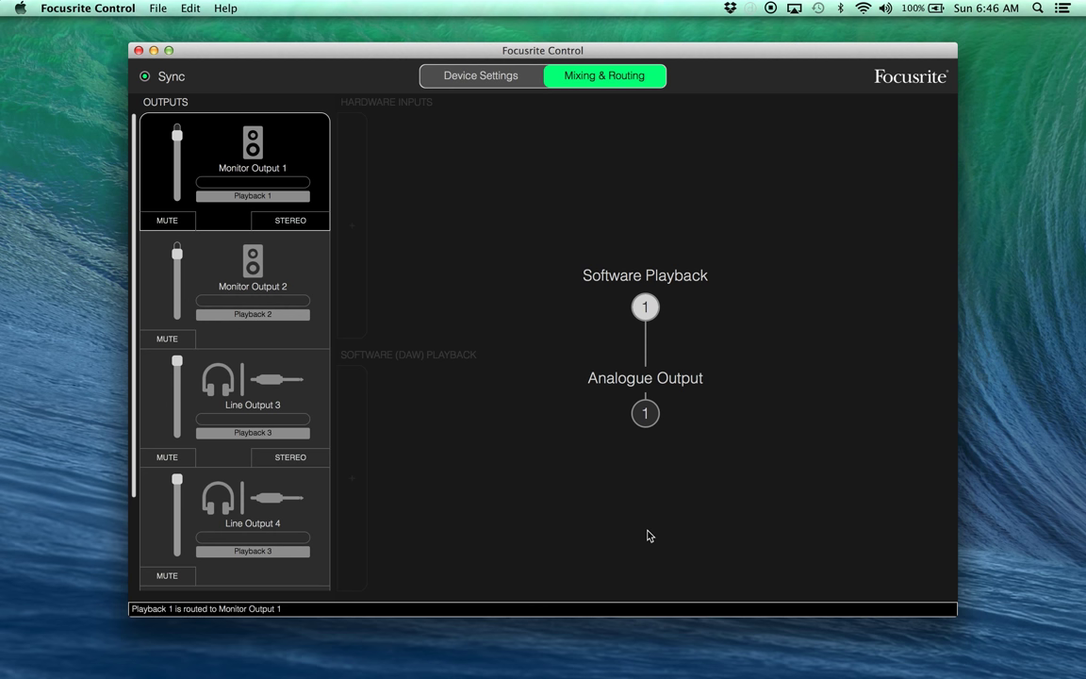
mouse_move(624, 665)
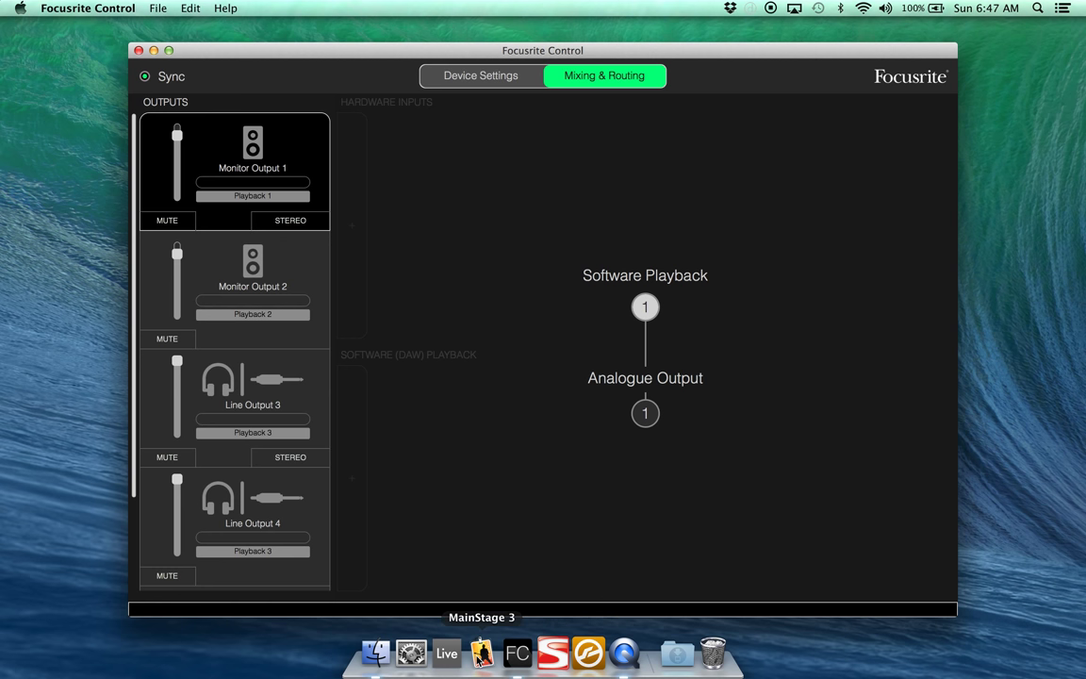
click(589, 652)
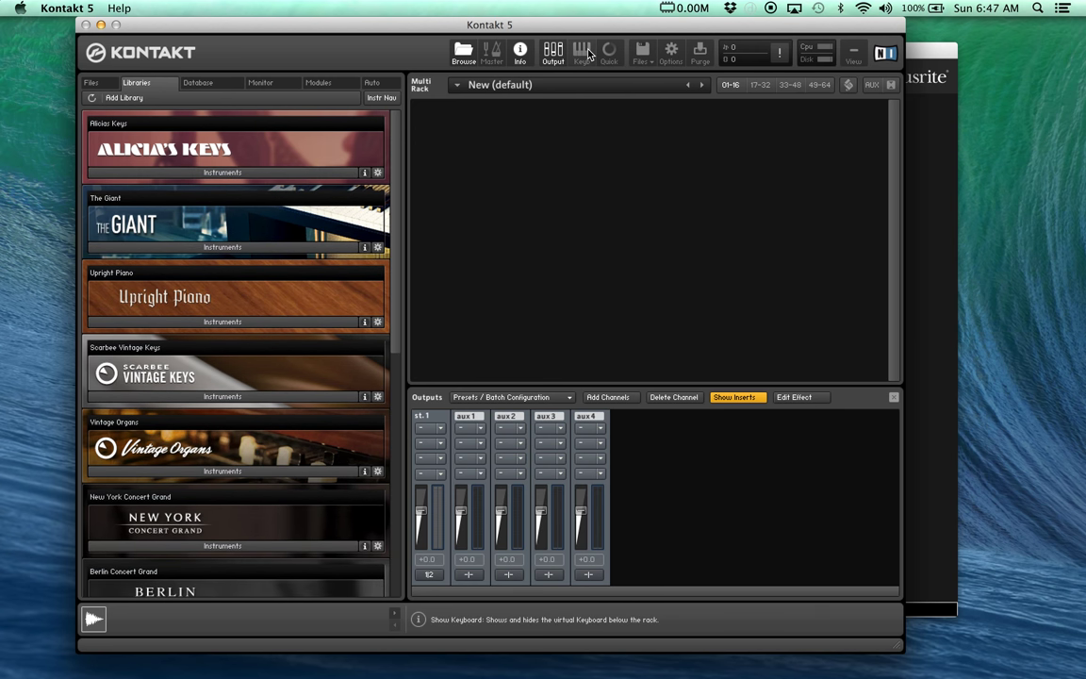
Step: Load the recent Piano Default.nkm multi, replacing the empty one, and inspect st.1's output configuration
click(639, 50)
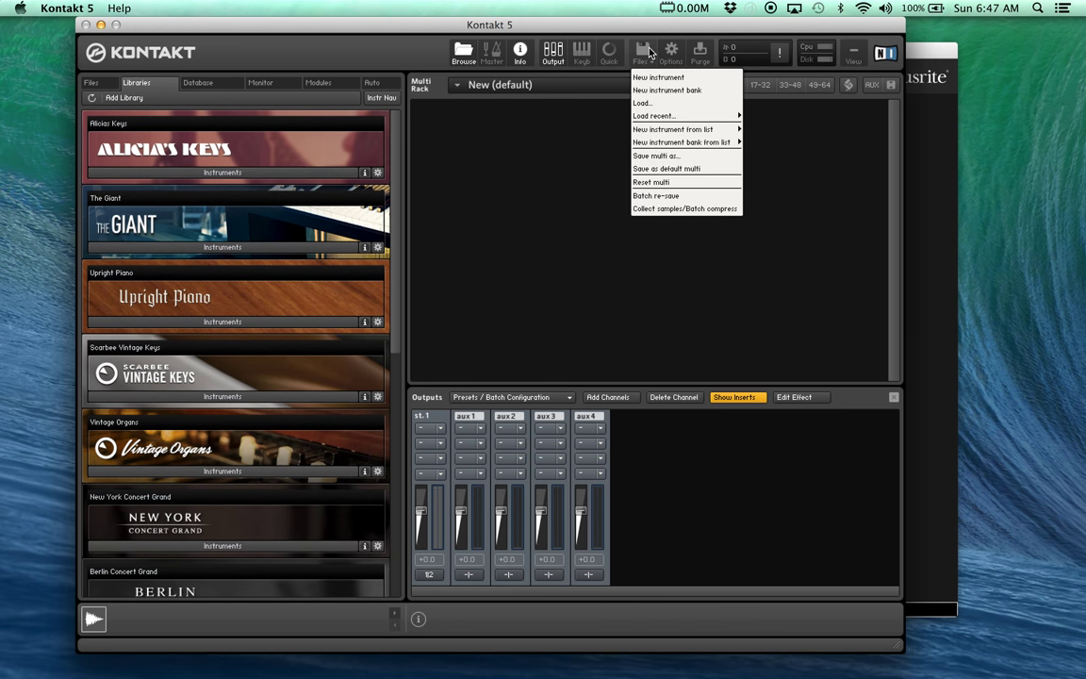
mouse_move(666, 116)
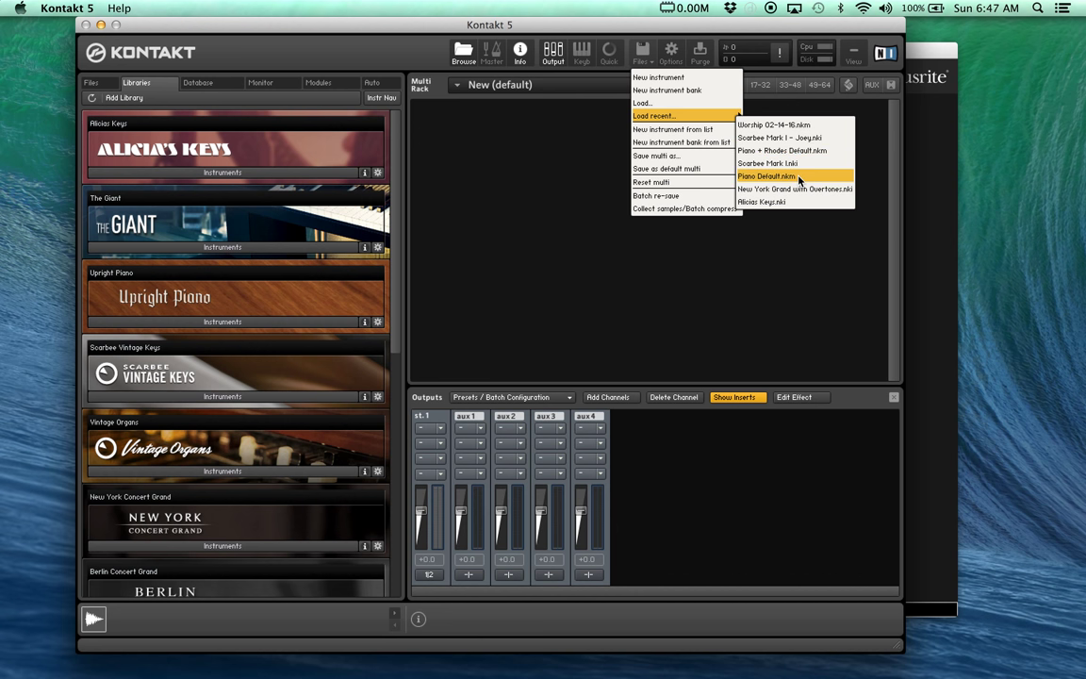
click(797, 177)
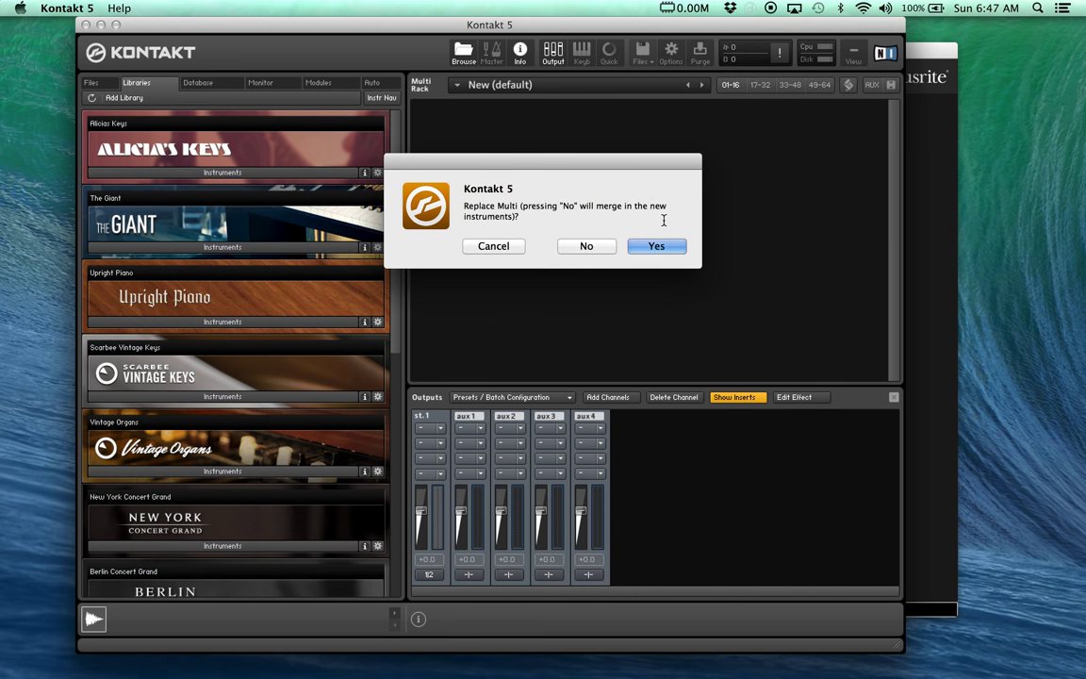
click(653, 246)
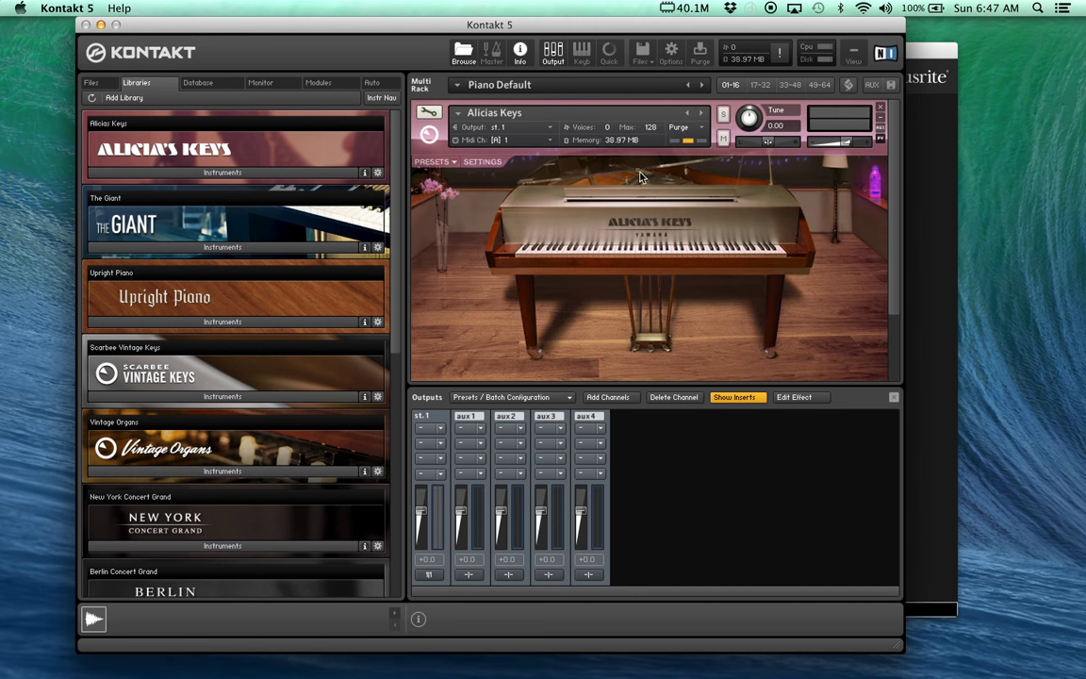
click(429, 574)
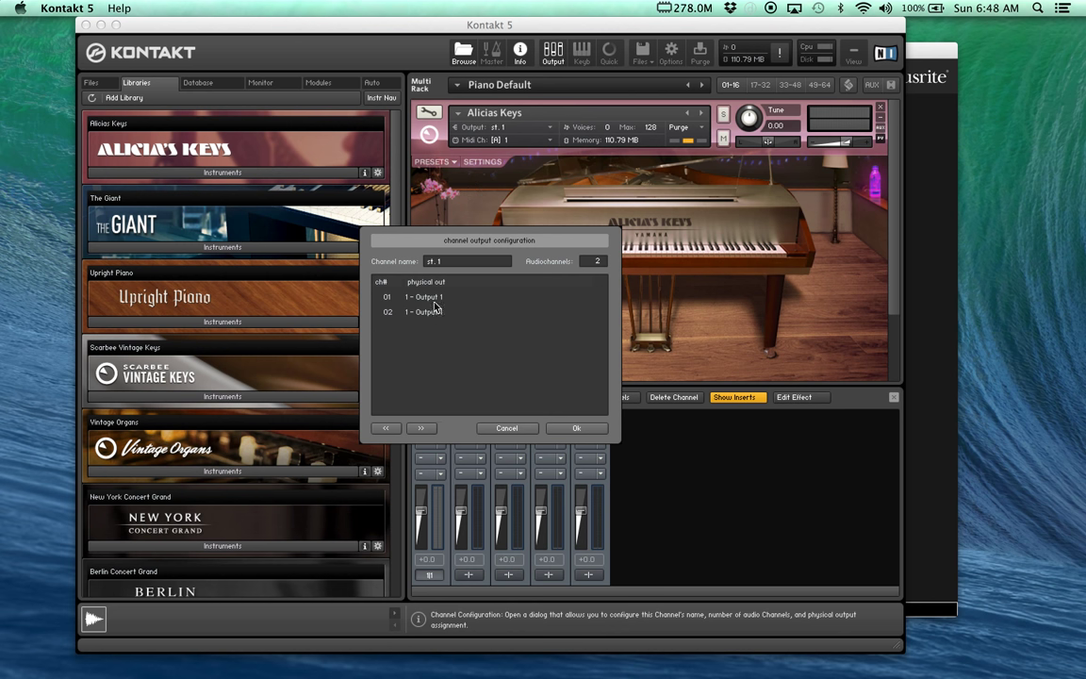
click(506, 428)
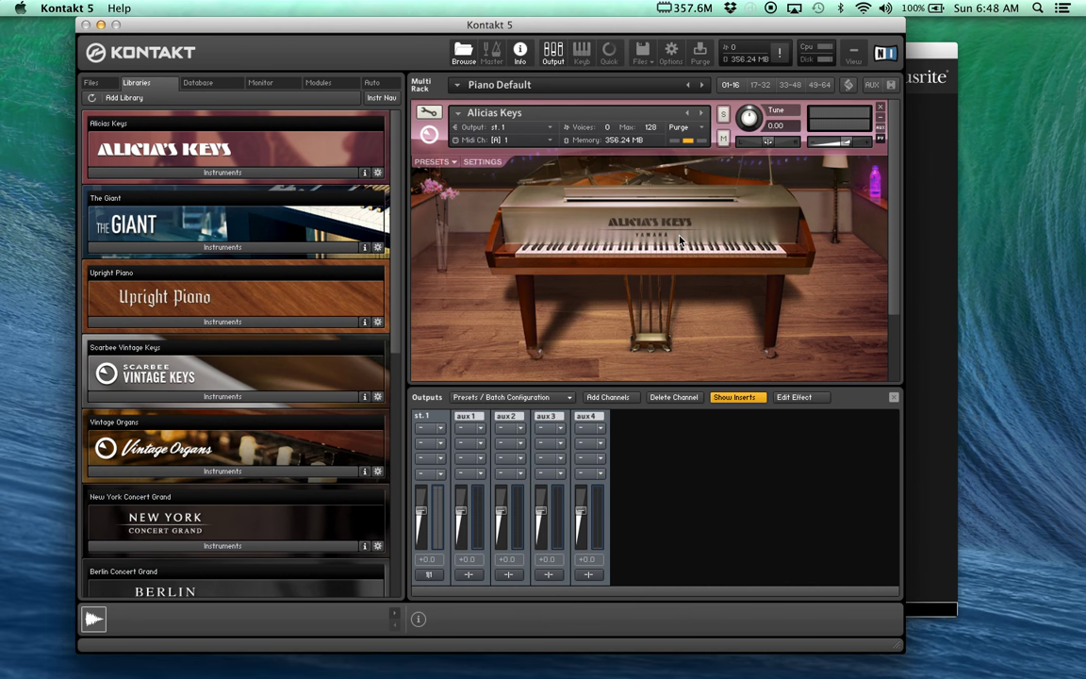
Step: Open the CHL 02-21-16 concert from My Concerts in MainStage 3
mouse_move(483, 660)
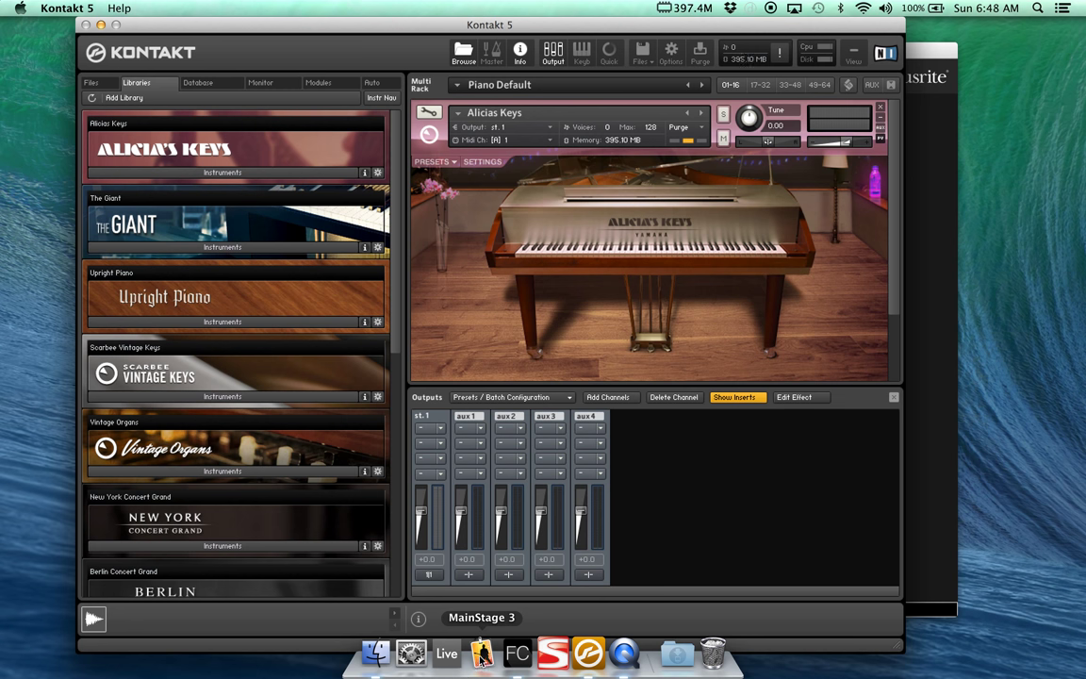
click(491, 615)
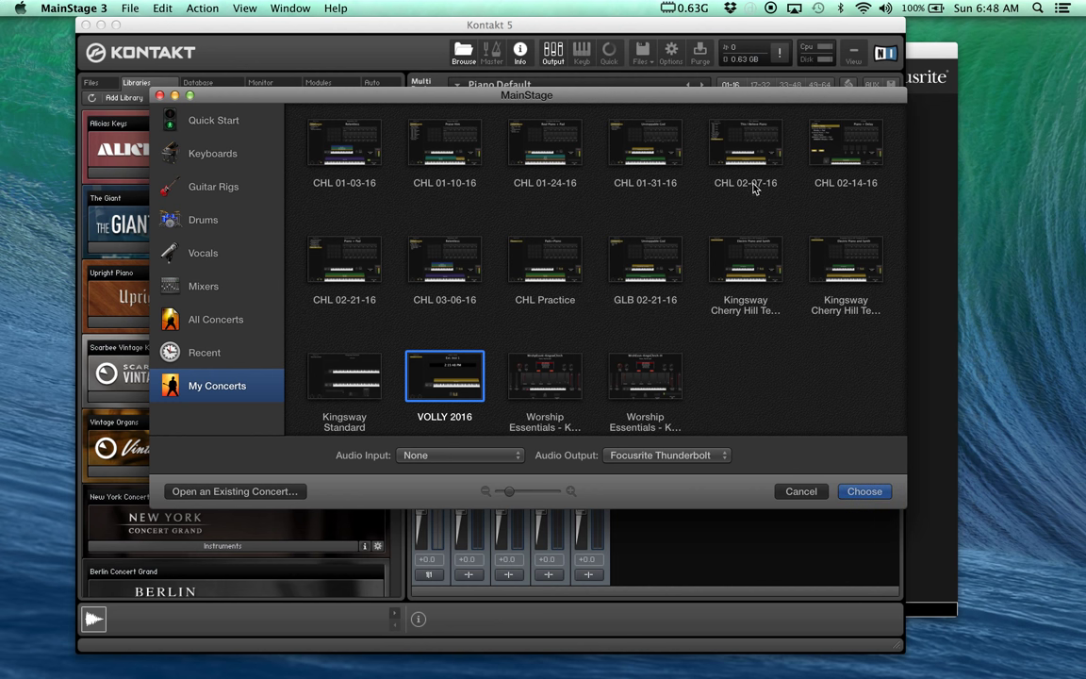
click(330, 241)
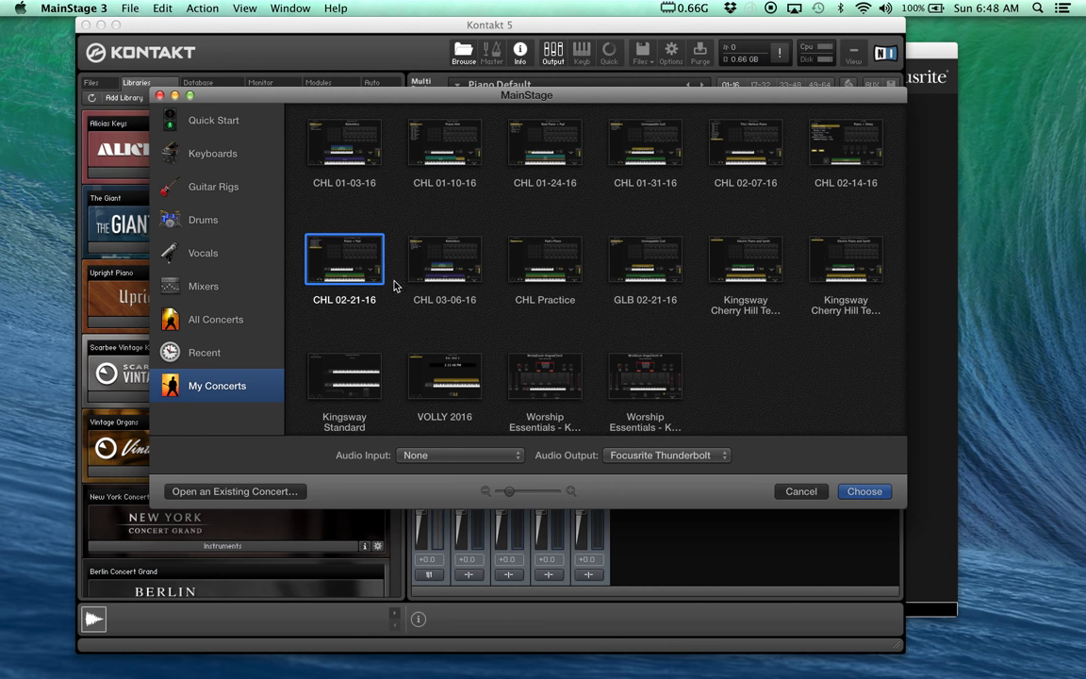
click(865, 492)
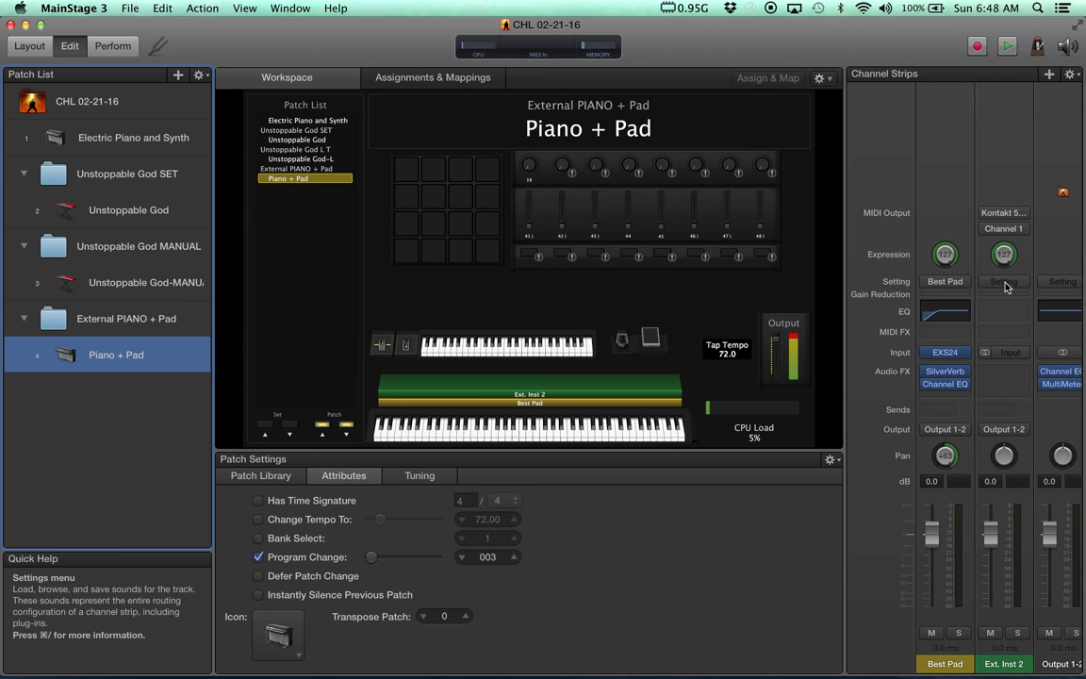
click(1016, 215)
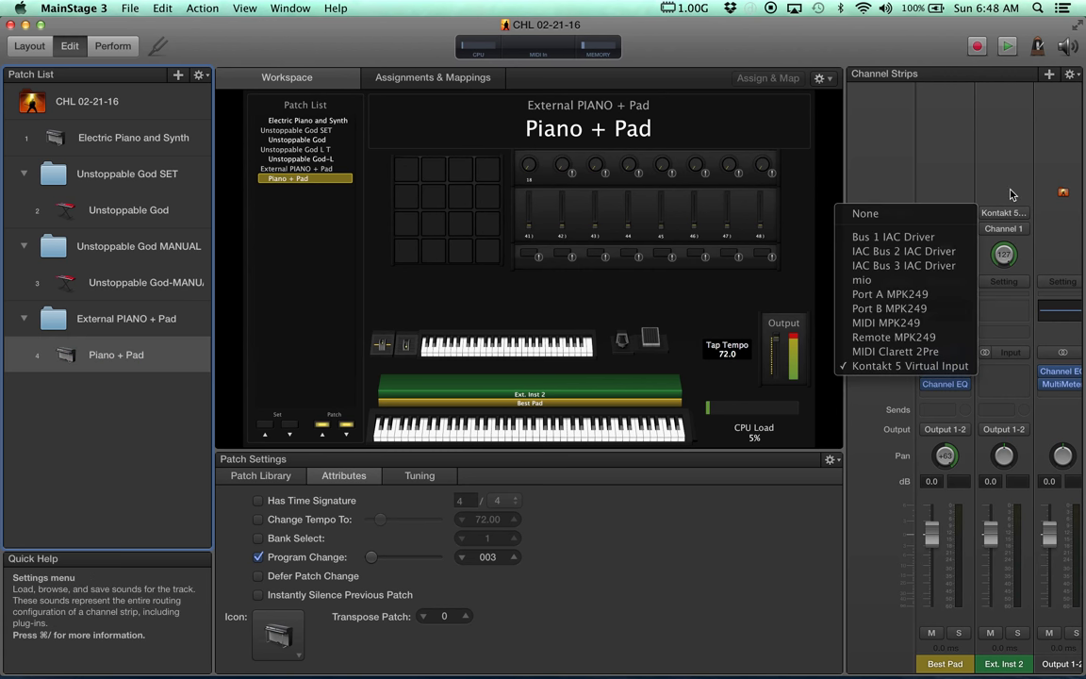
click(1009, 231)
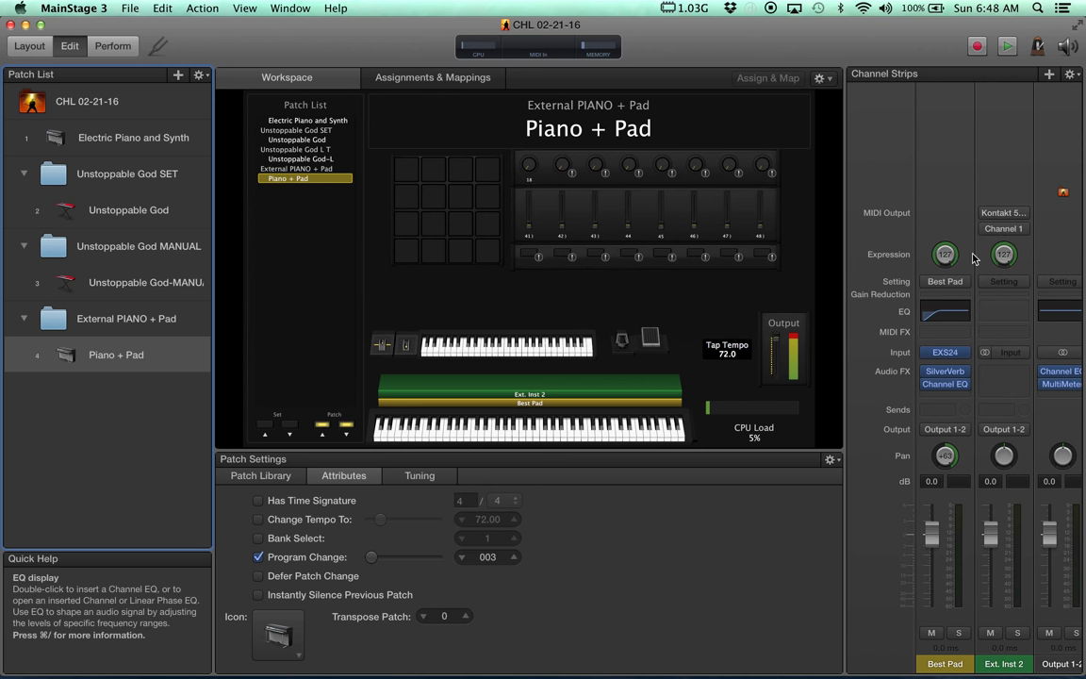
mouse_move(675, 665)
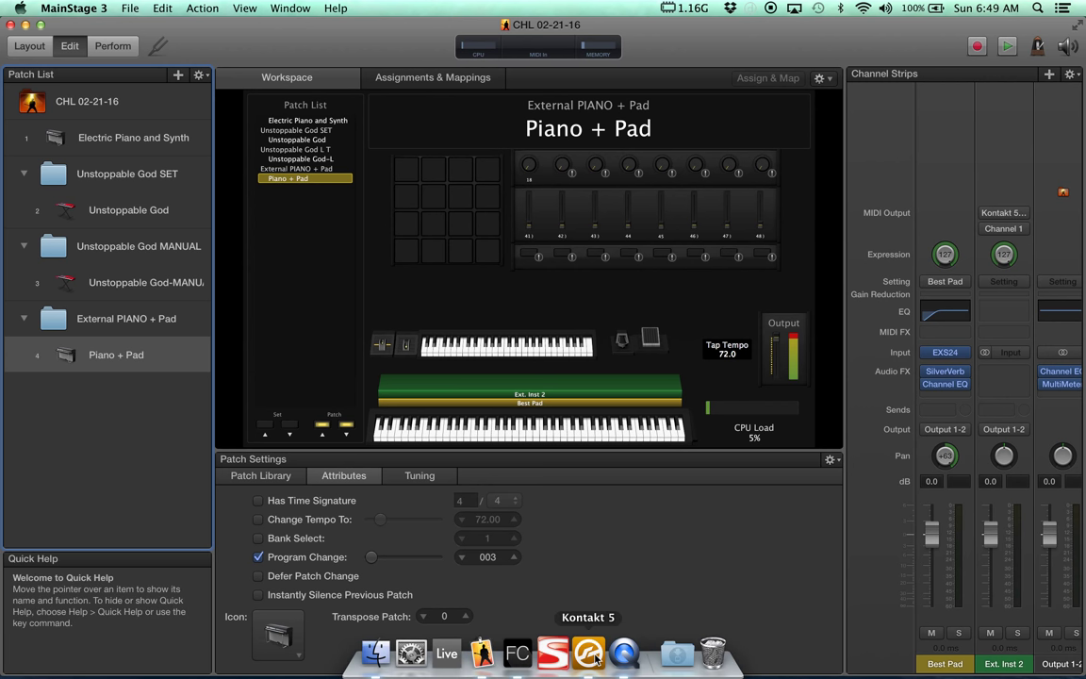
click(591, 654)
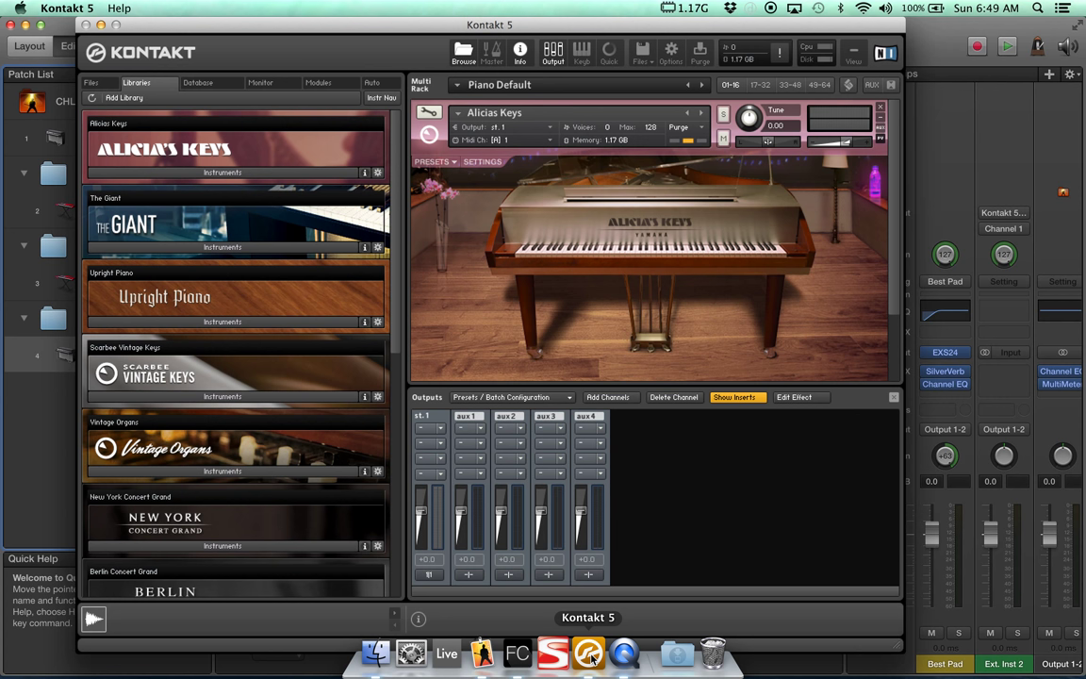
Step: Keep Kontakt's audio device on Focusrite Thunderbolt at 48000 Hz after checking its MIDI ports
click(670, 56)
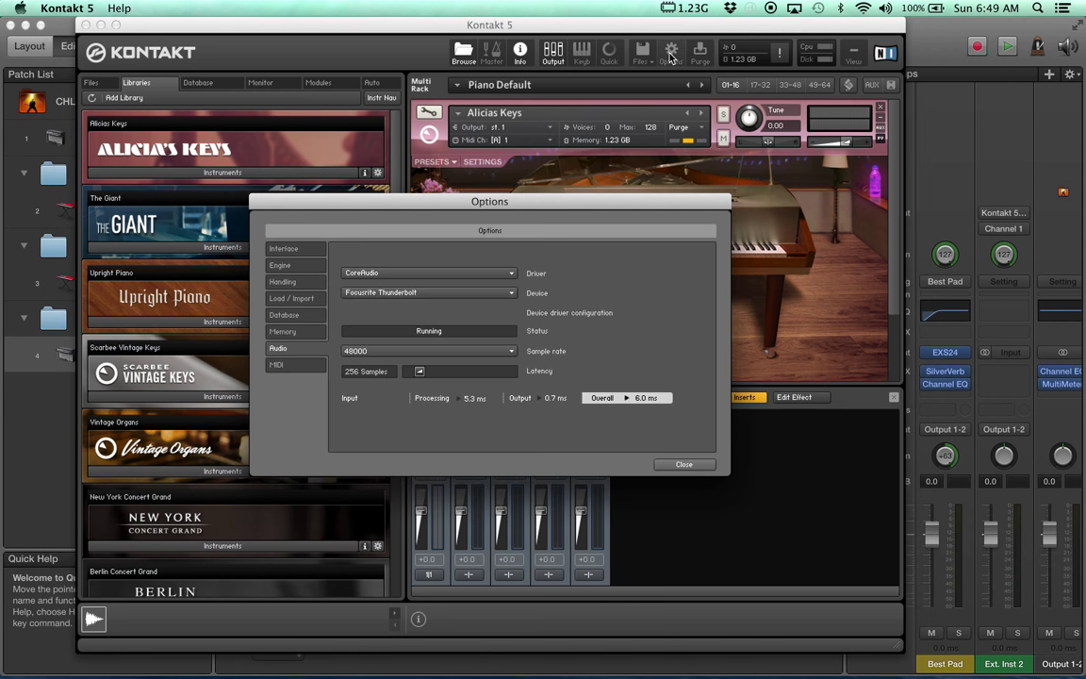
click(281, 364)
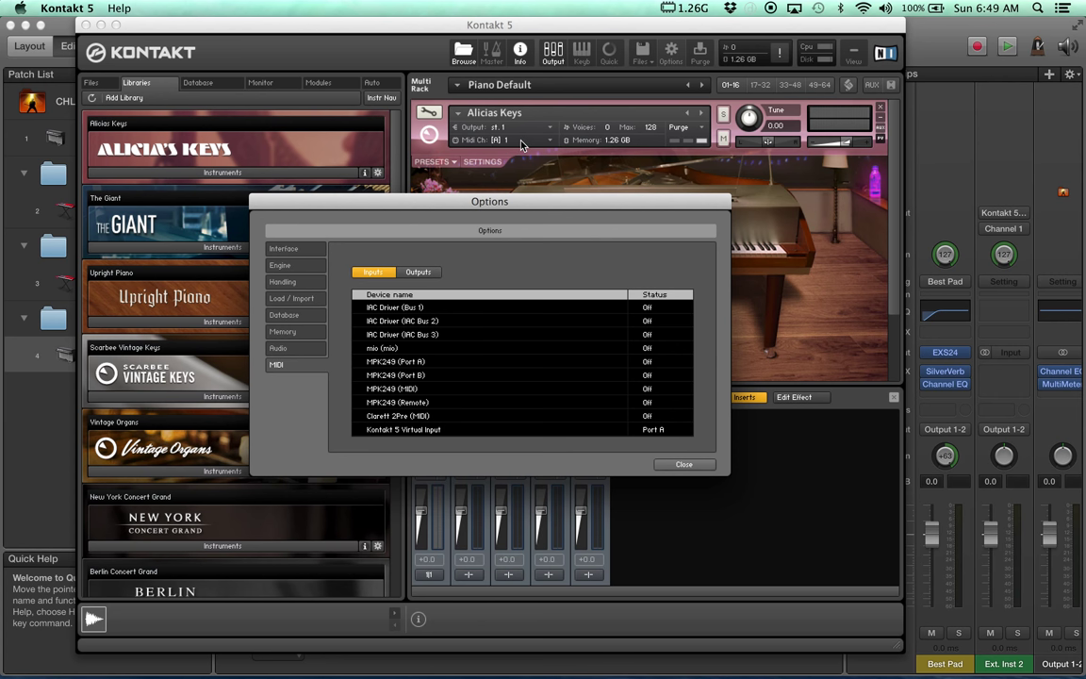
click(292, 349)
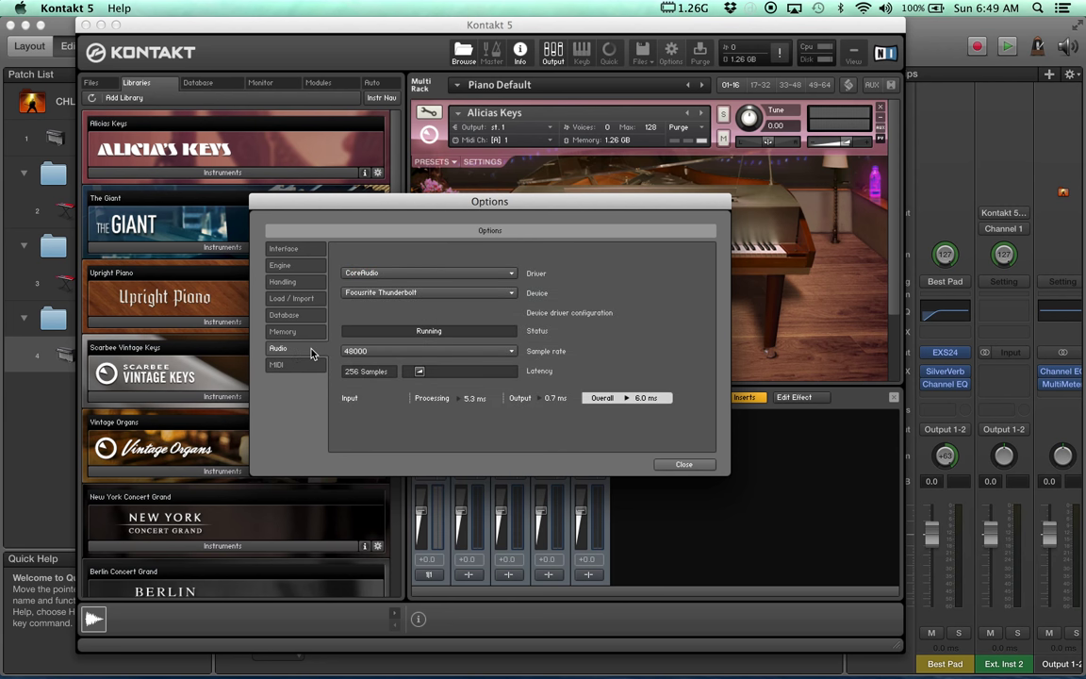
click(485, 293)
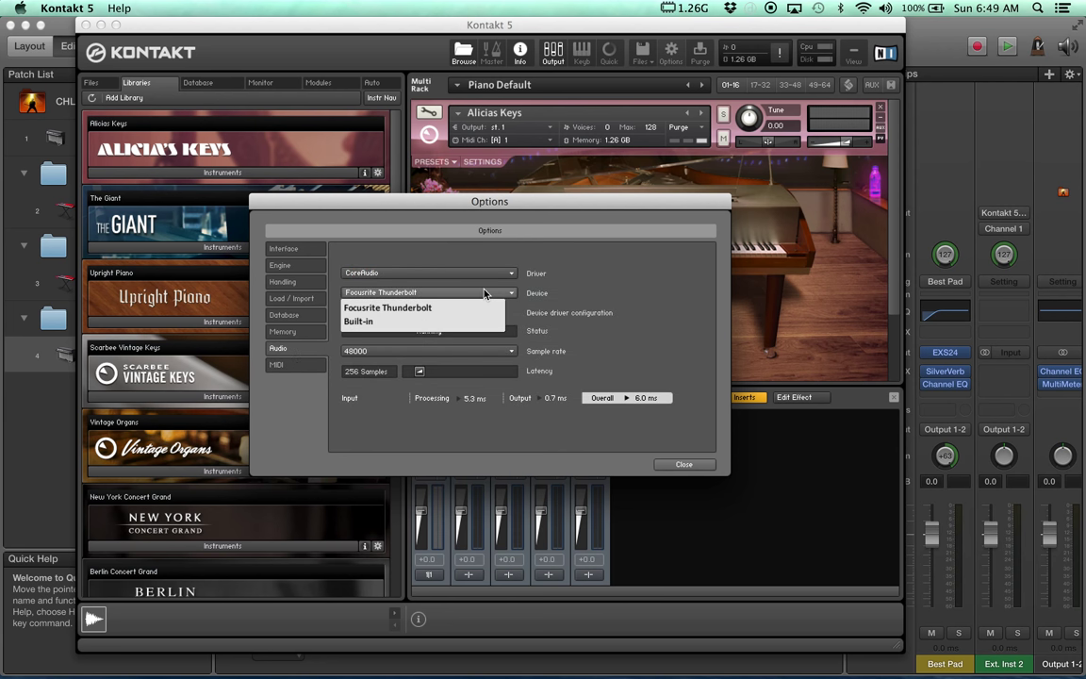
click(483, 308)
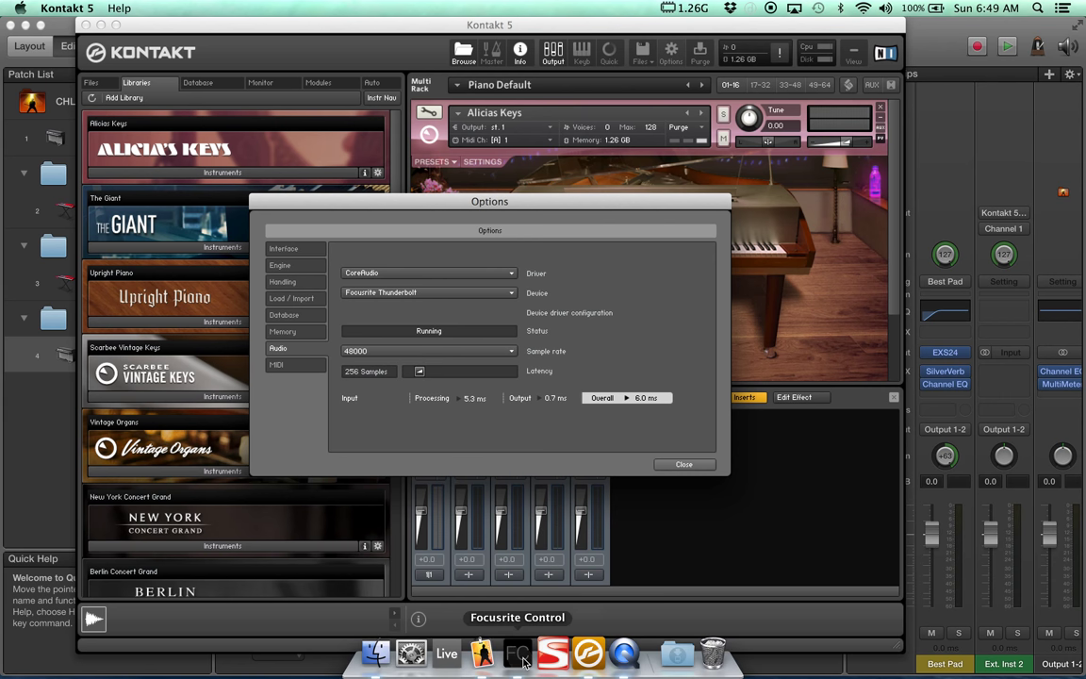
Step: Confirm Focusrite Control shows 48 kHz, then return to MainStage 3
click(523, 660)
click(487, 78)
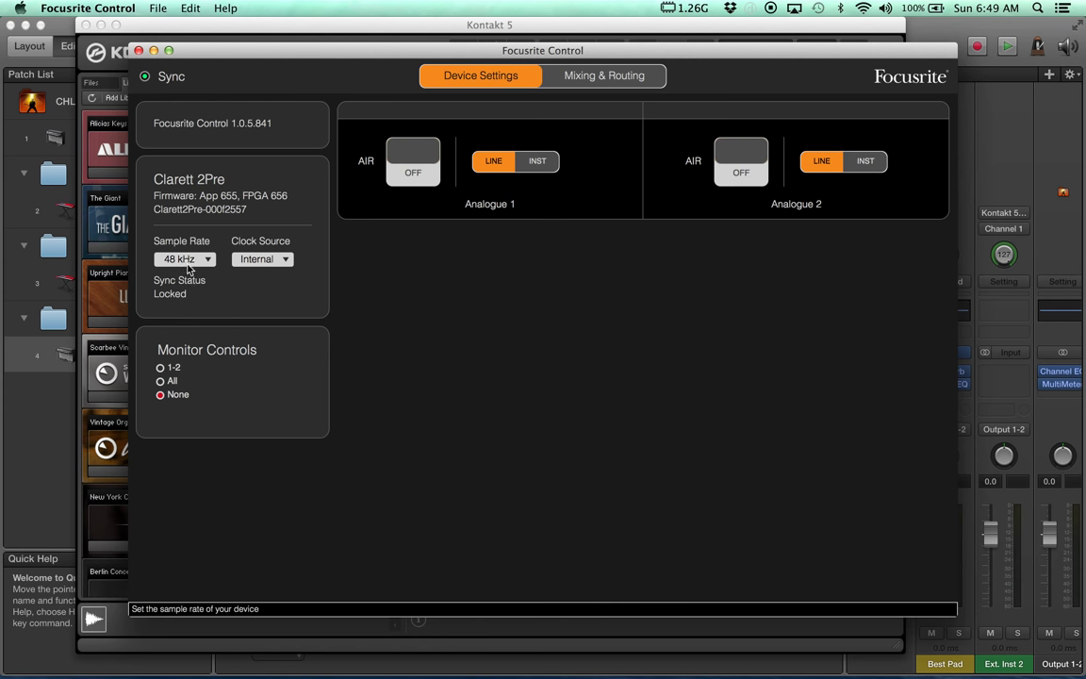
click(514, 658)
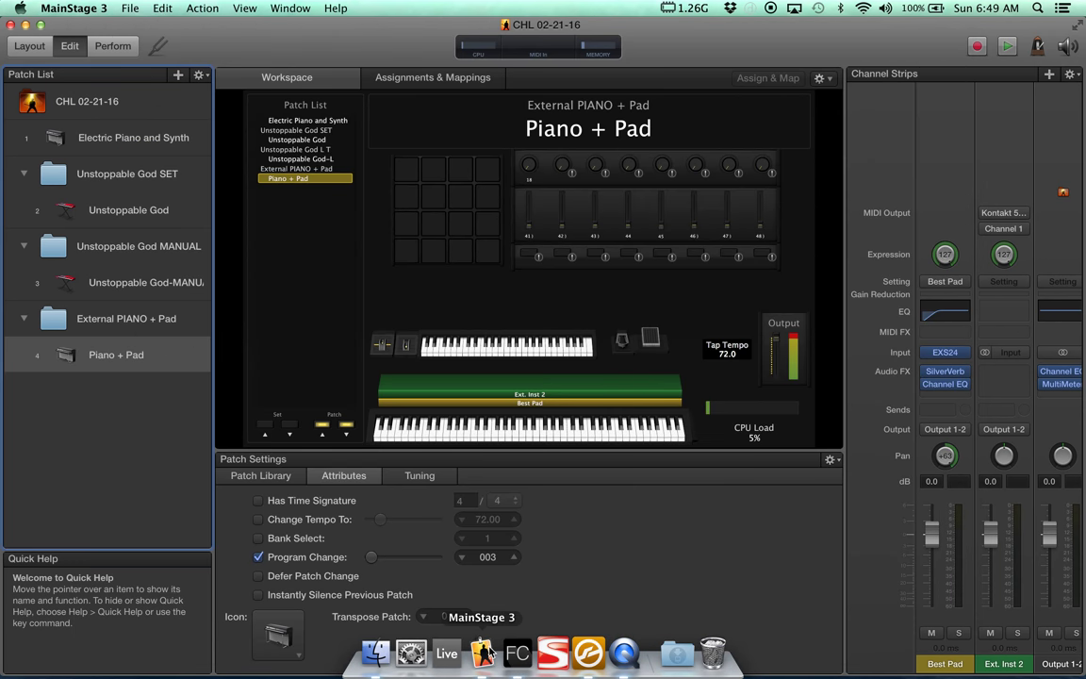
Step: Check MainStage's audio preferences show Focusrite Thunderbolt at 48 kHz
click(90, 7)
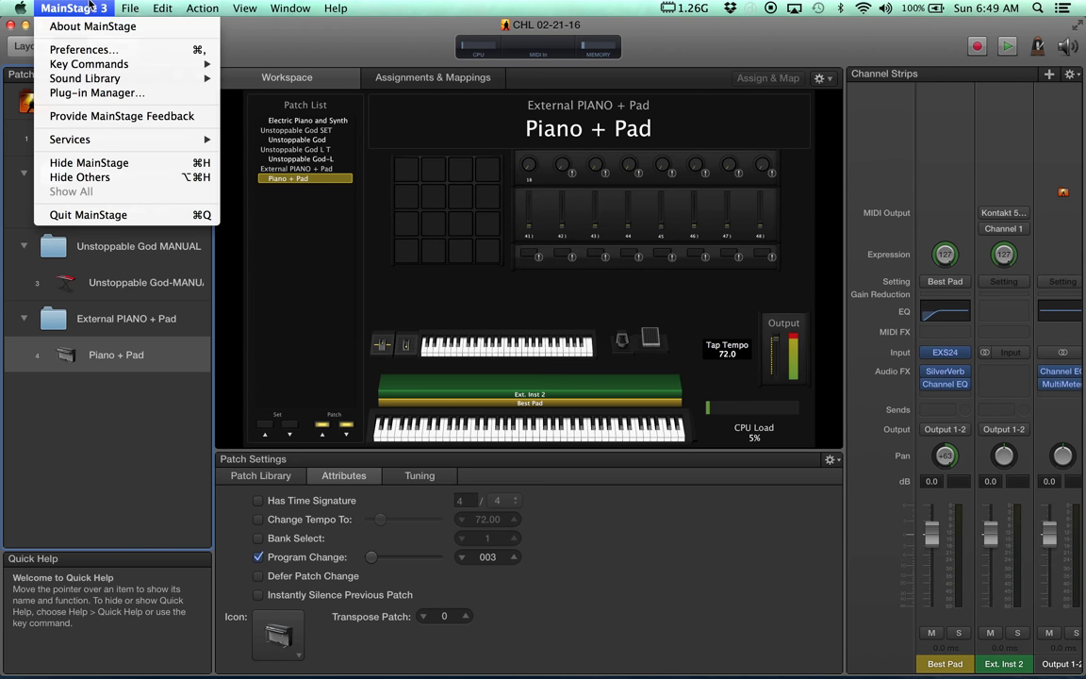
click(83, 46)
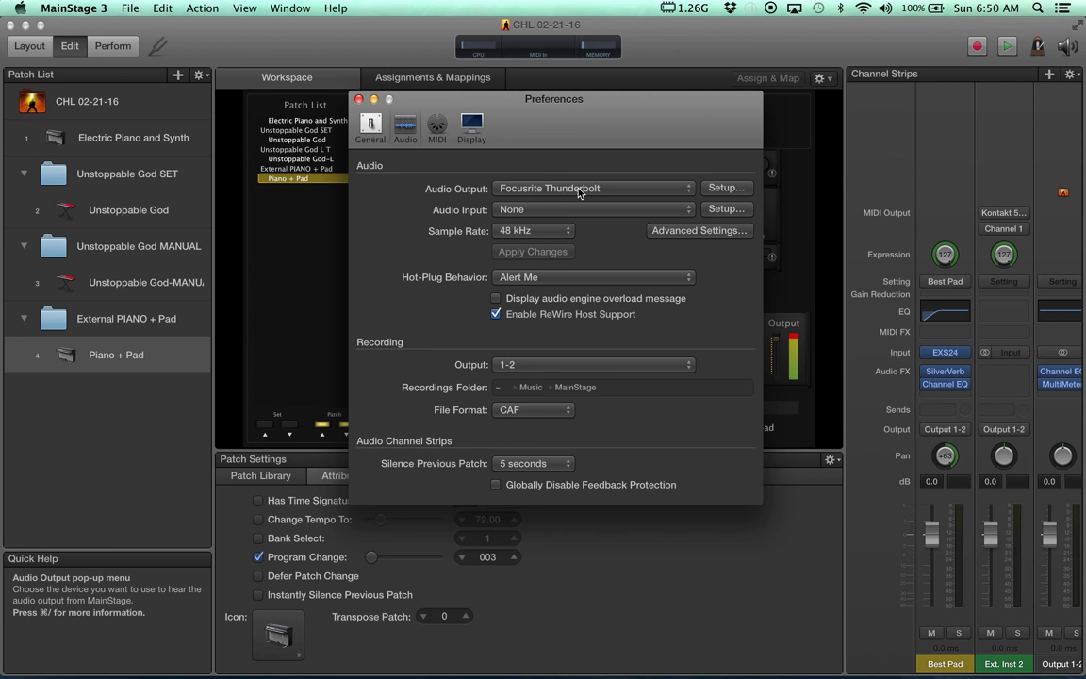
click(358, 99)
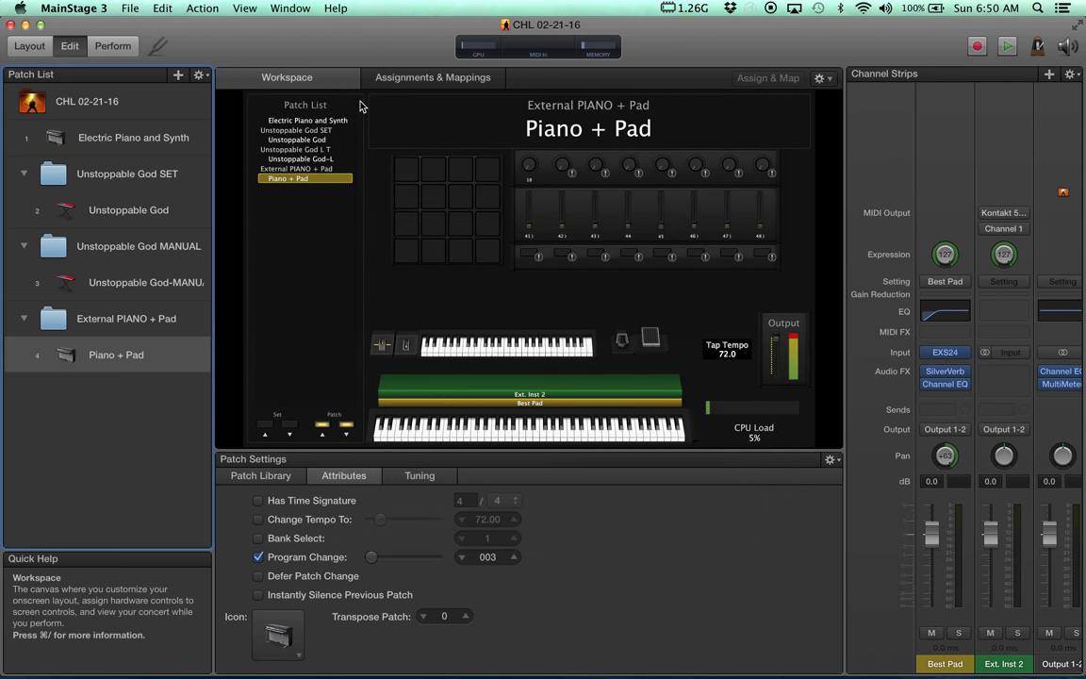
Step: Keep the patch's MIDI output on Kontakt 5 Virtual Input and bring Kontakt 5 forward
click(1004, 215)
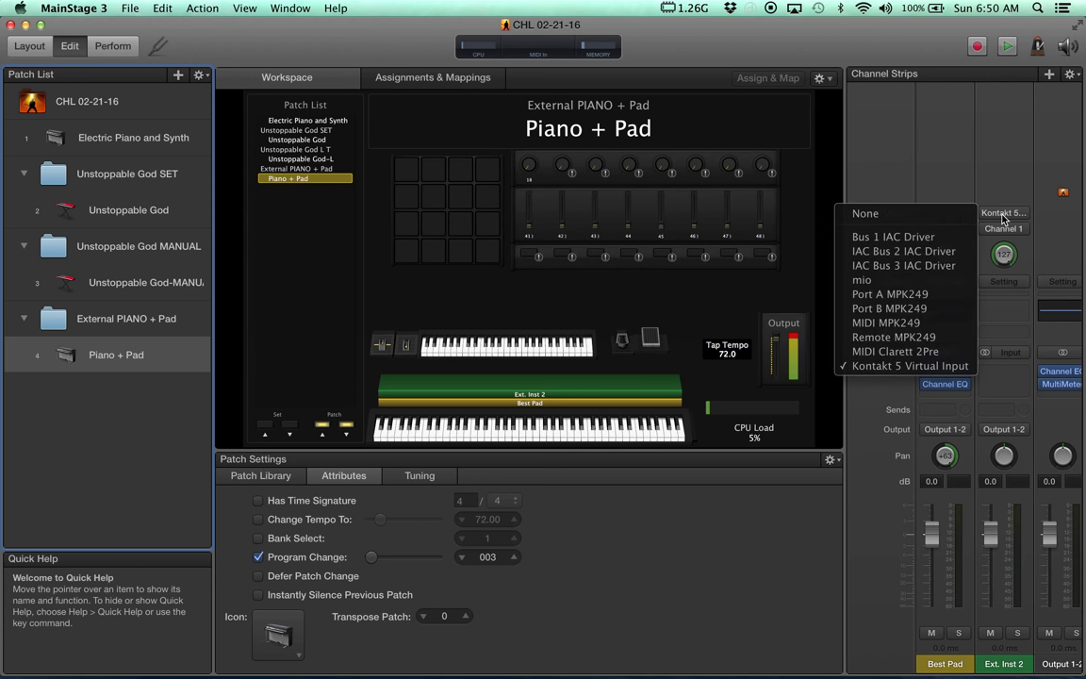
click(1004, 218)
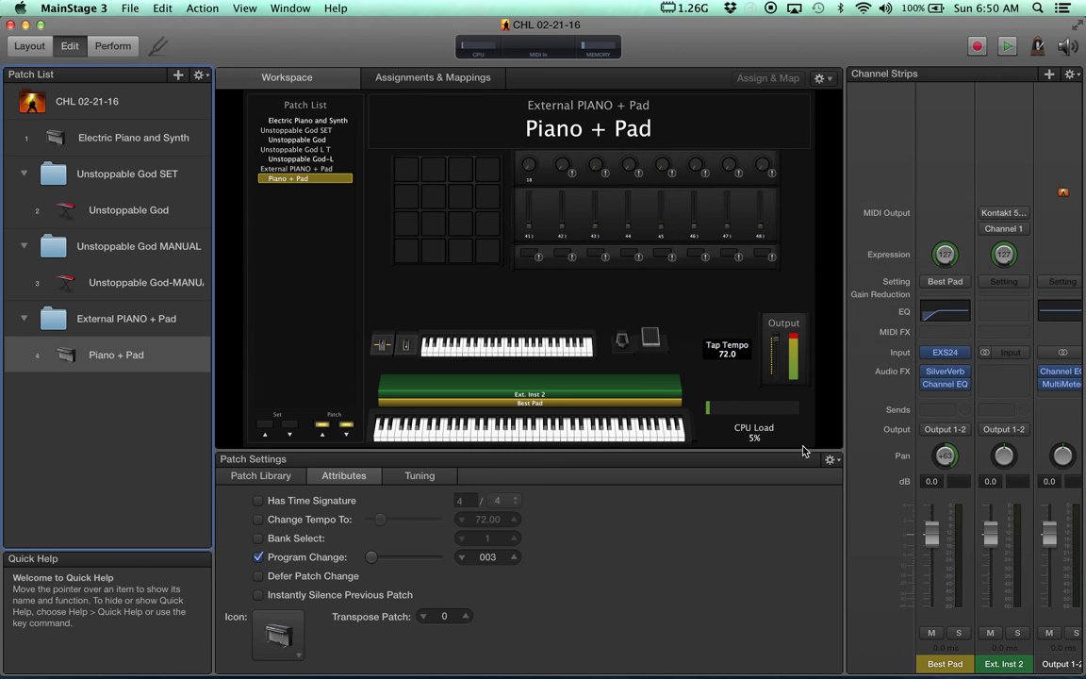
mouse_move(566, 674)
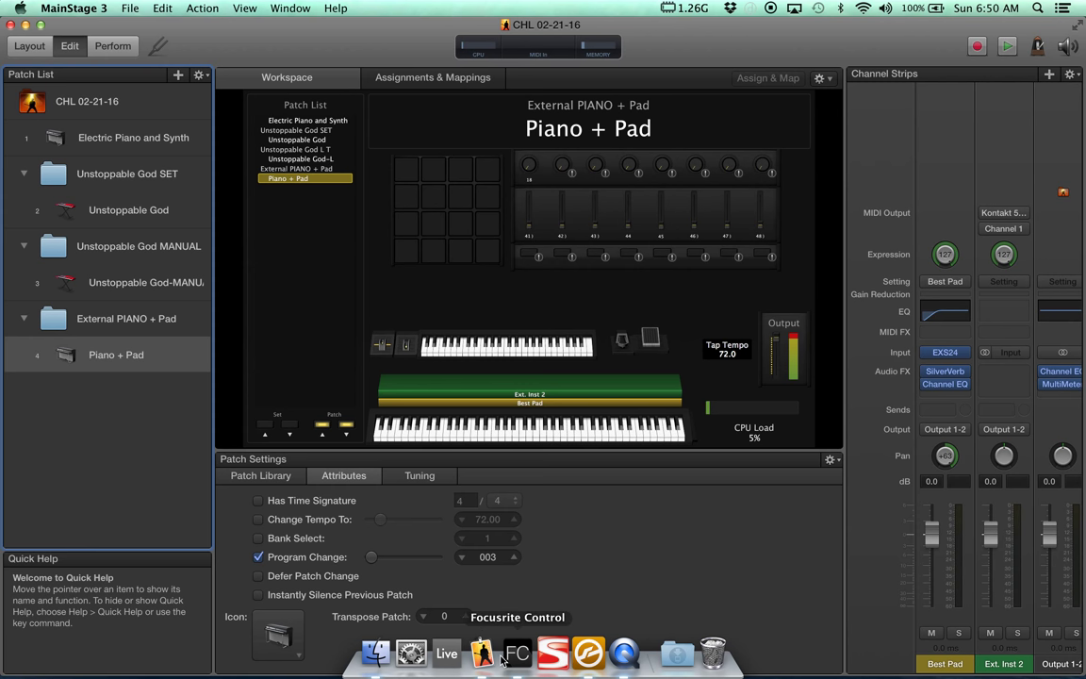
click(588, 653)
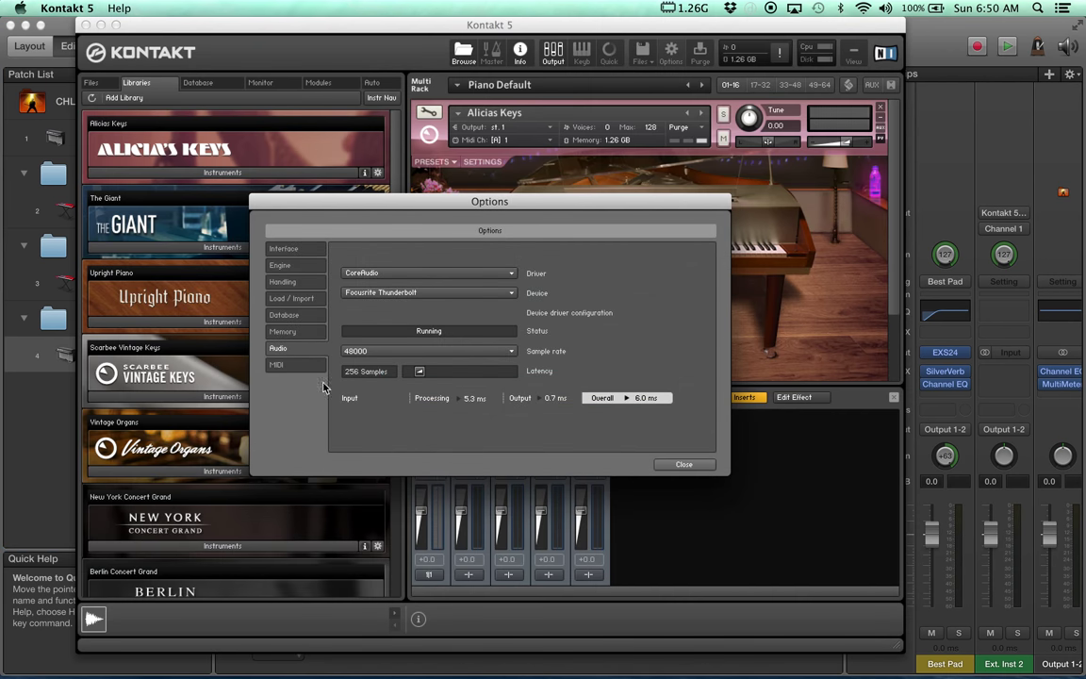
Step: Confirm Kontakt 5 Virtual Input is on Port A, then close Kontakt's options
click(297, 365)
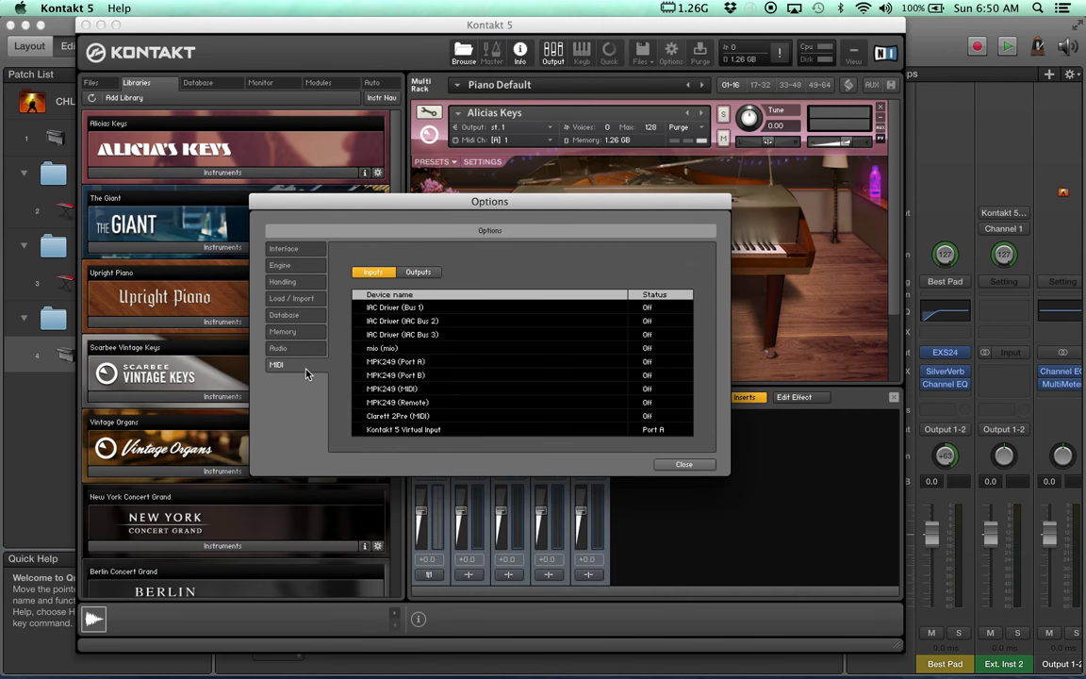
click(683, 464)
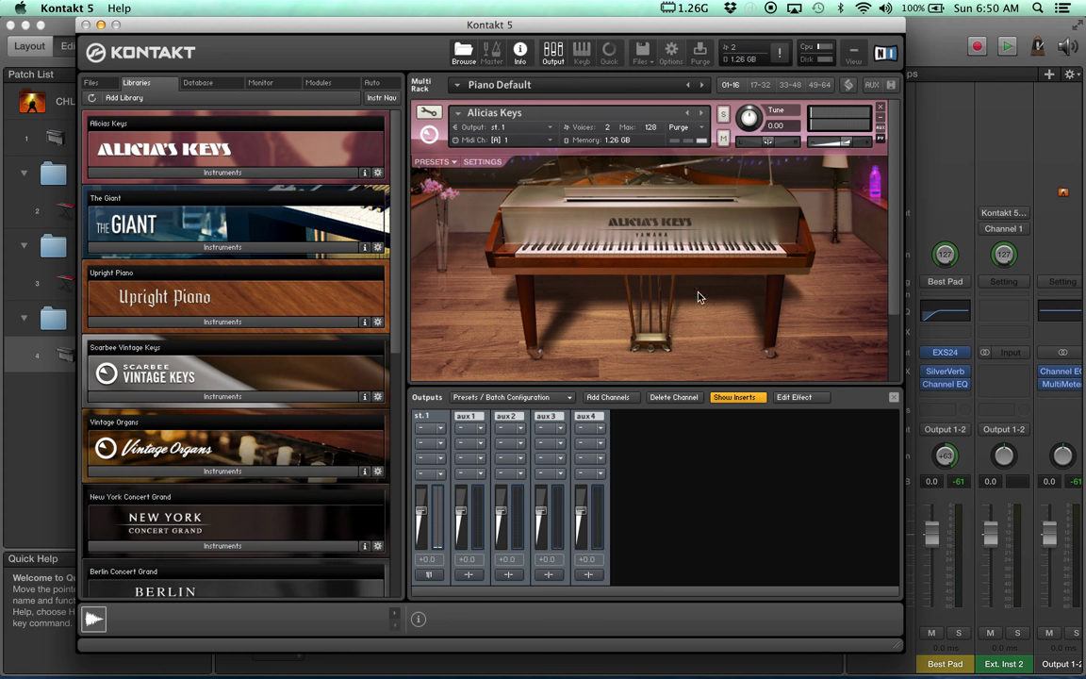
click(86, 24)
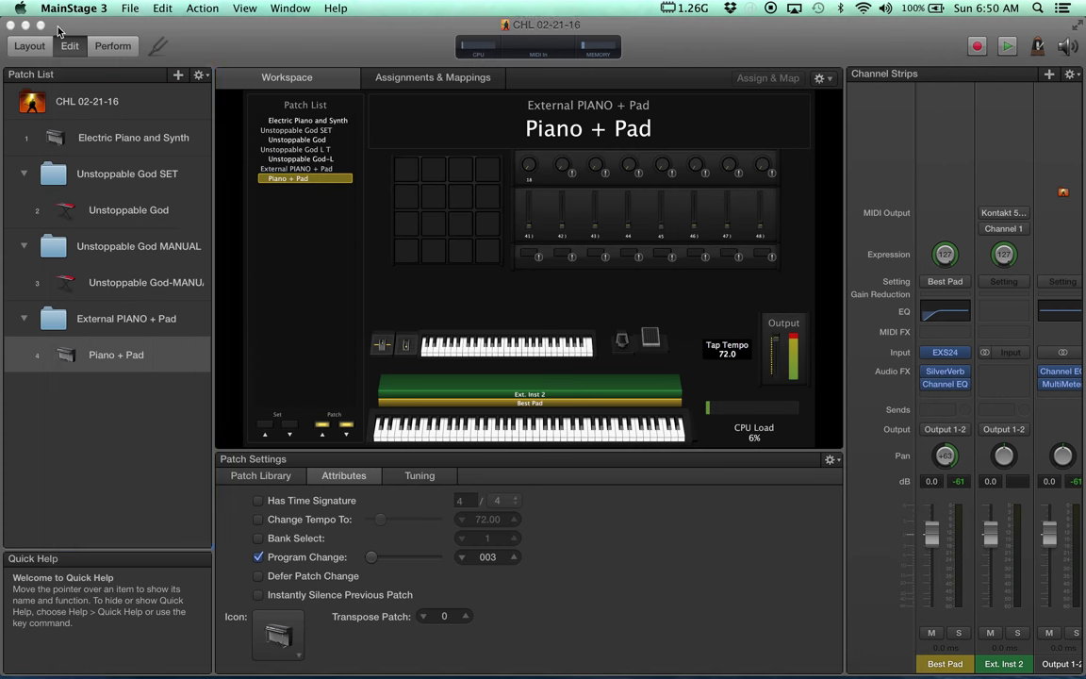
click(112, 100)
click(29, 45)
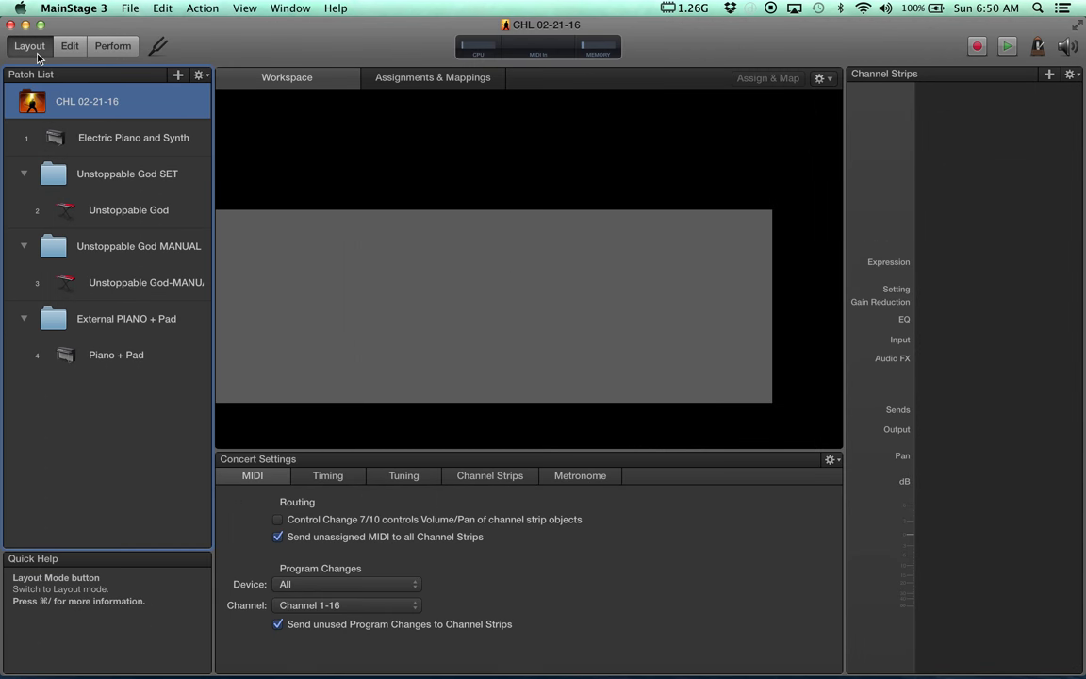
click(139, 124)
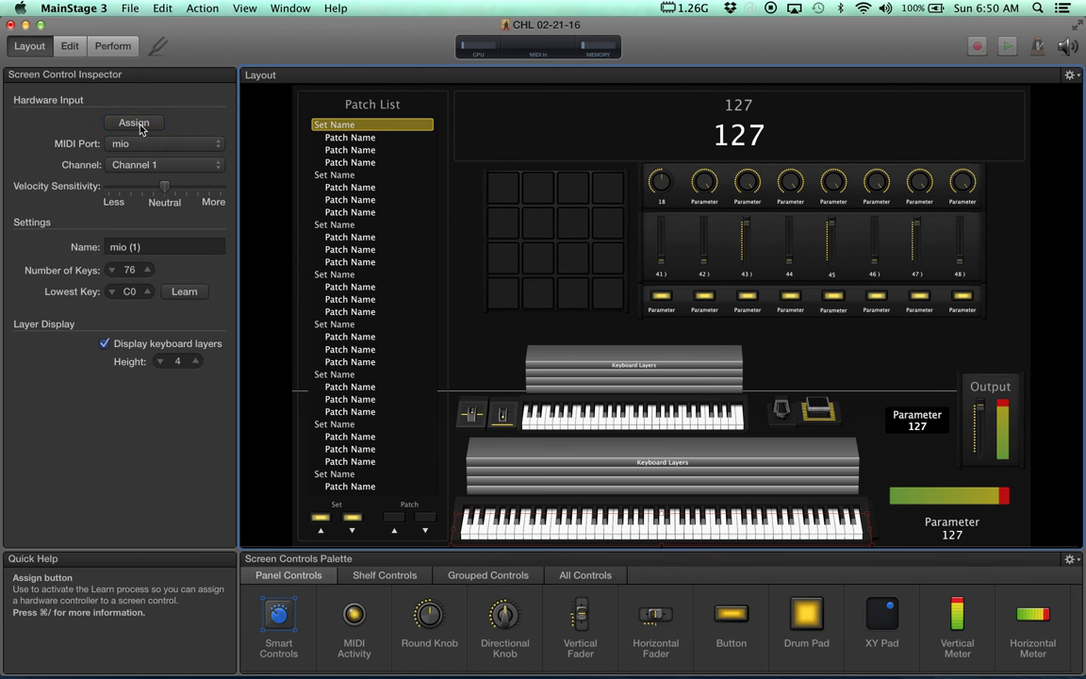
click(70, 46)
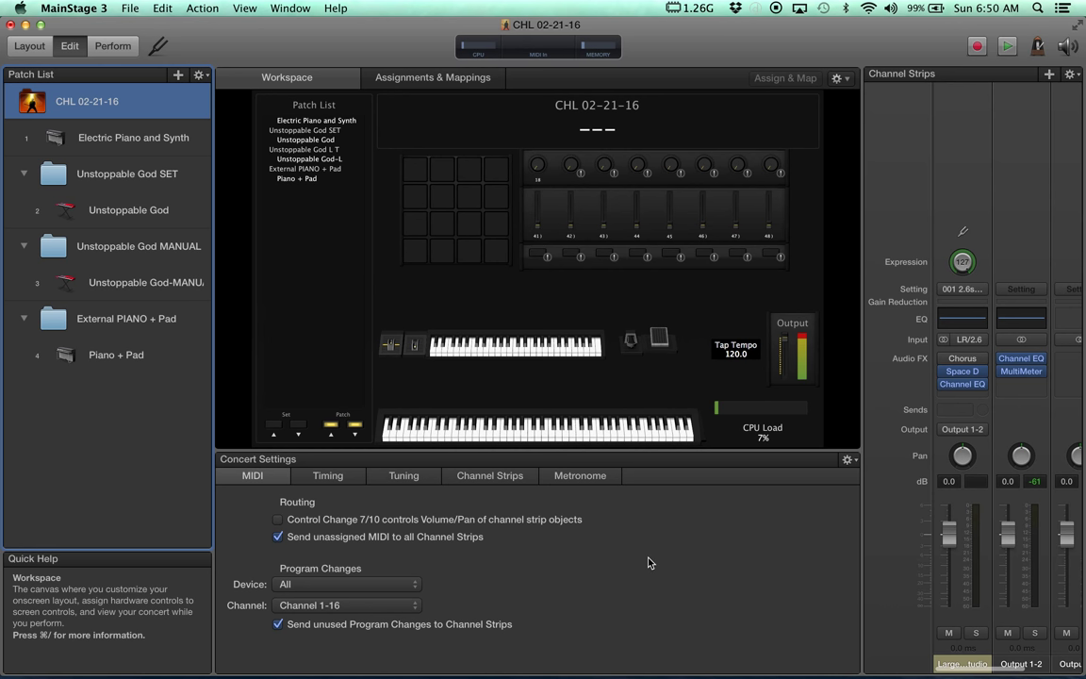
click(137, 355)
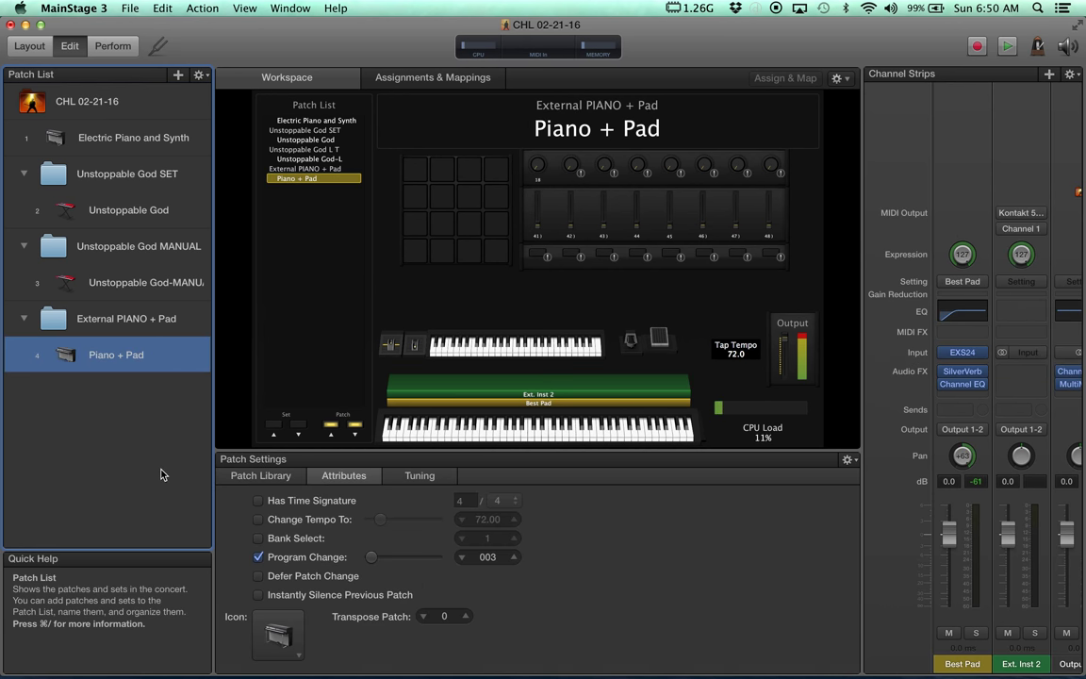